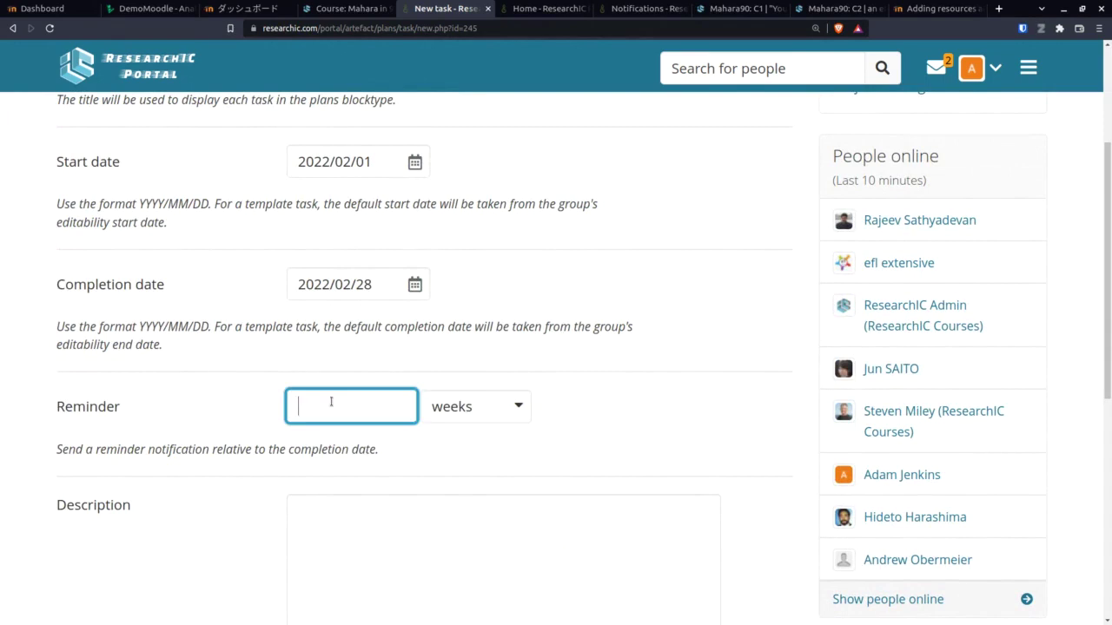
# Step: Set the task's reminder to 2 weeks, enter the description "This is something cool", and save the task
pyautogui.write('2')
pyautogui.scroll(-3, 330, 445)
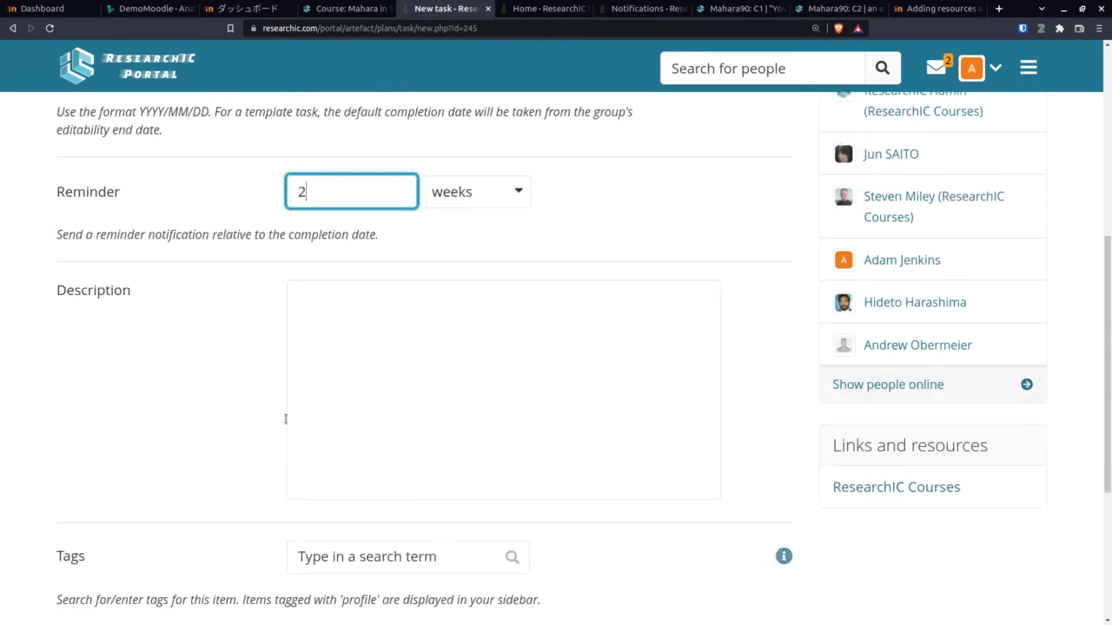
pyautogui.click(422, 399)
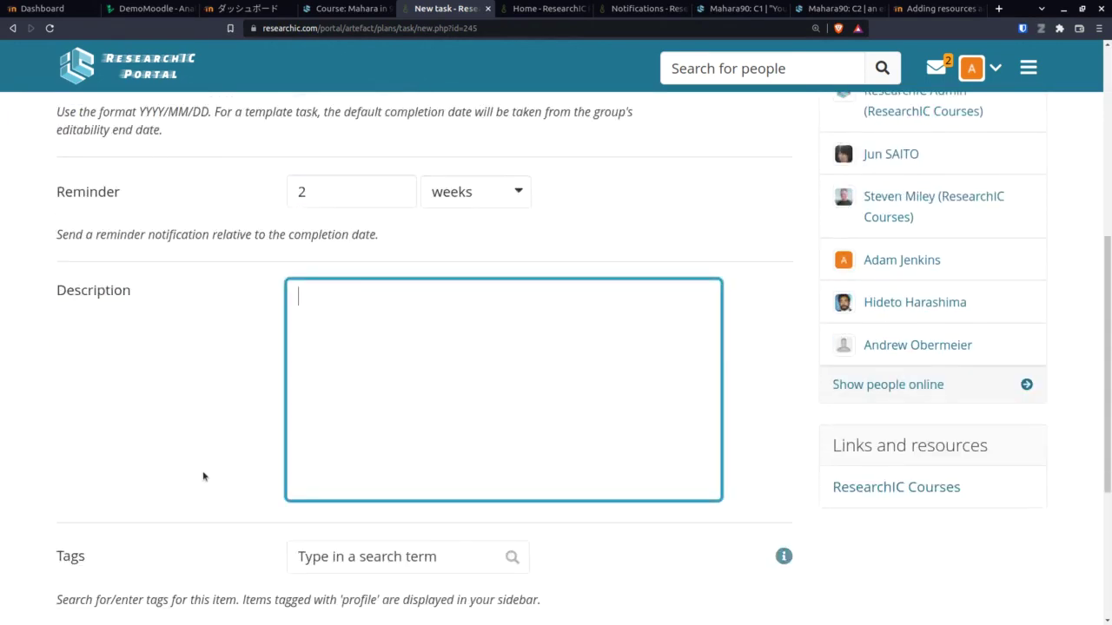
pyautogui.write('This is something ')
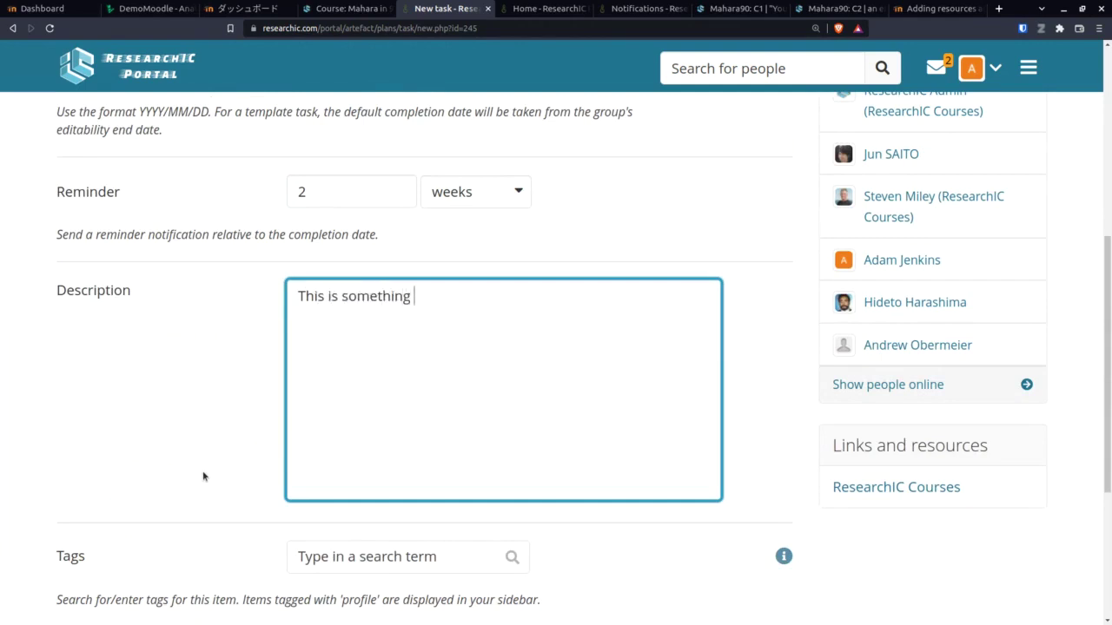
pyautogui.write('cool')
pyautogui.scroll(-5, 162, 477)
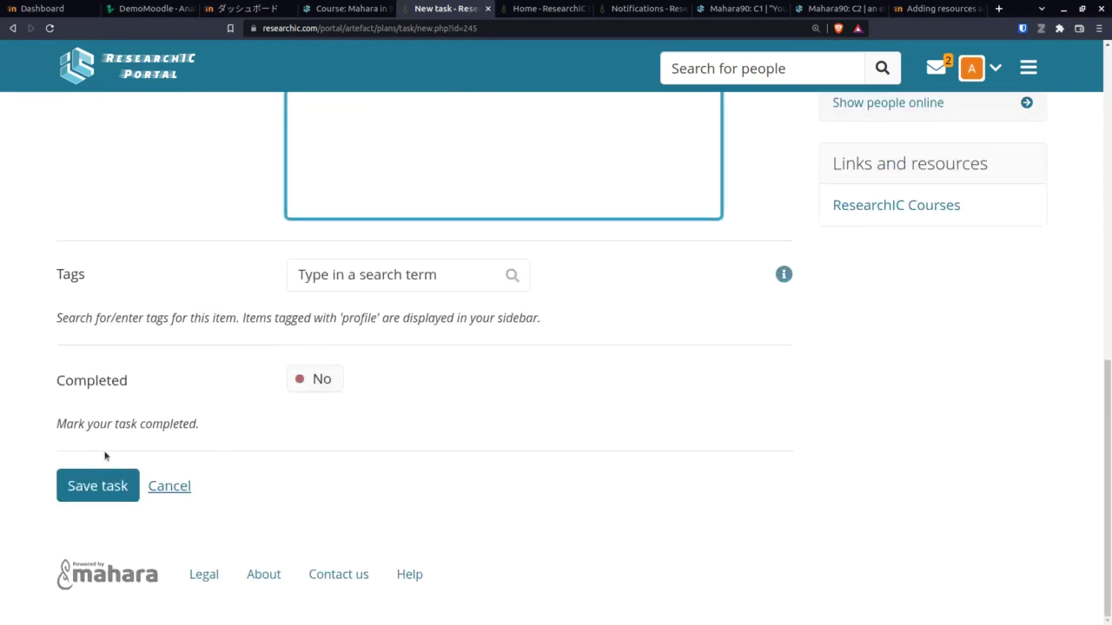
pyautogui.click(89, 492)
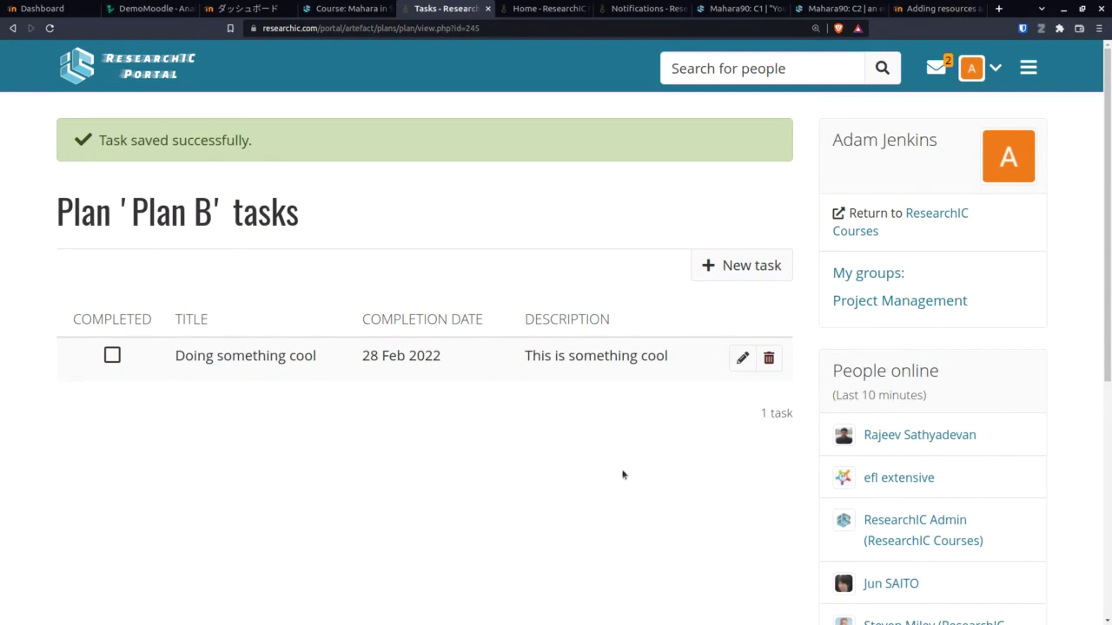
pyautogui.scroll(-3, 622, 476)
pyautogui.scroll(2, 621, 476)
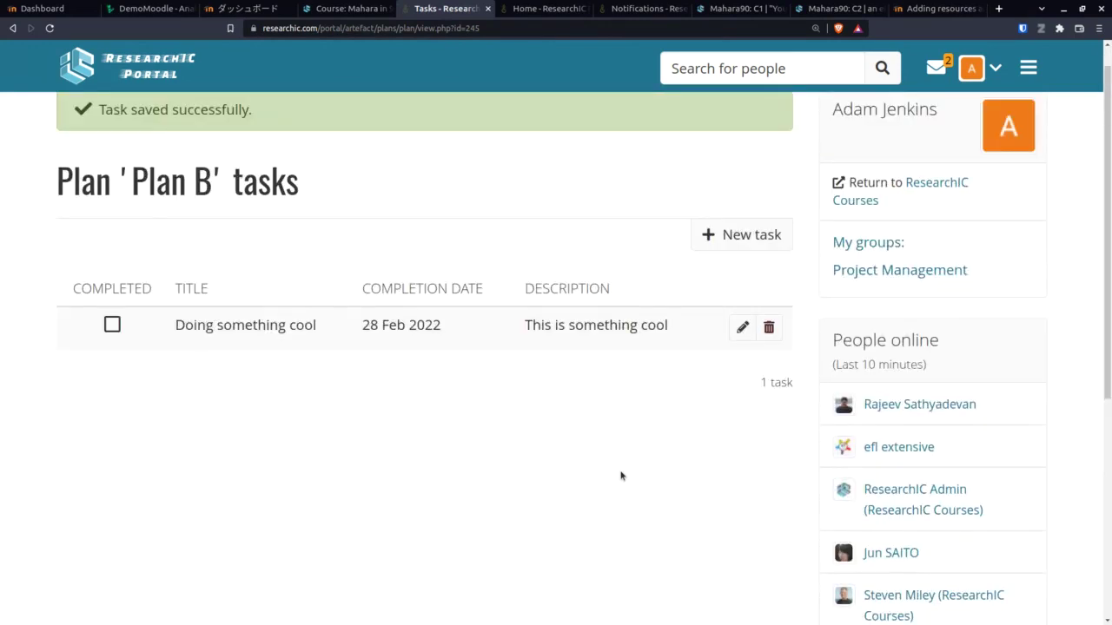
pyautogui.scroll(1, 622, 475)
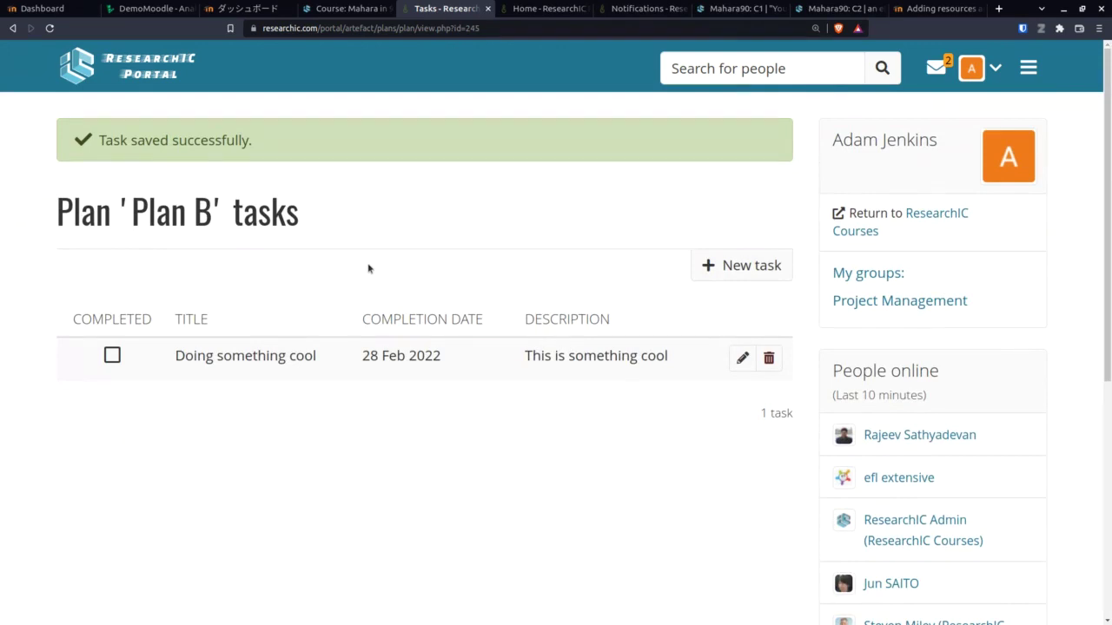
# Step: Go to the portfolio's pages and collections and start creating a new page
pyautogui.click(1026, 70)
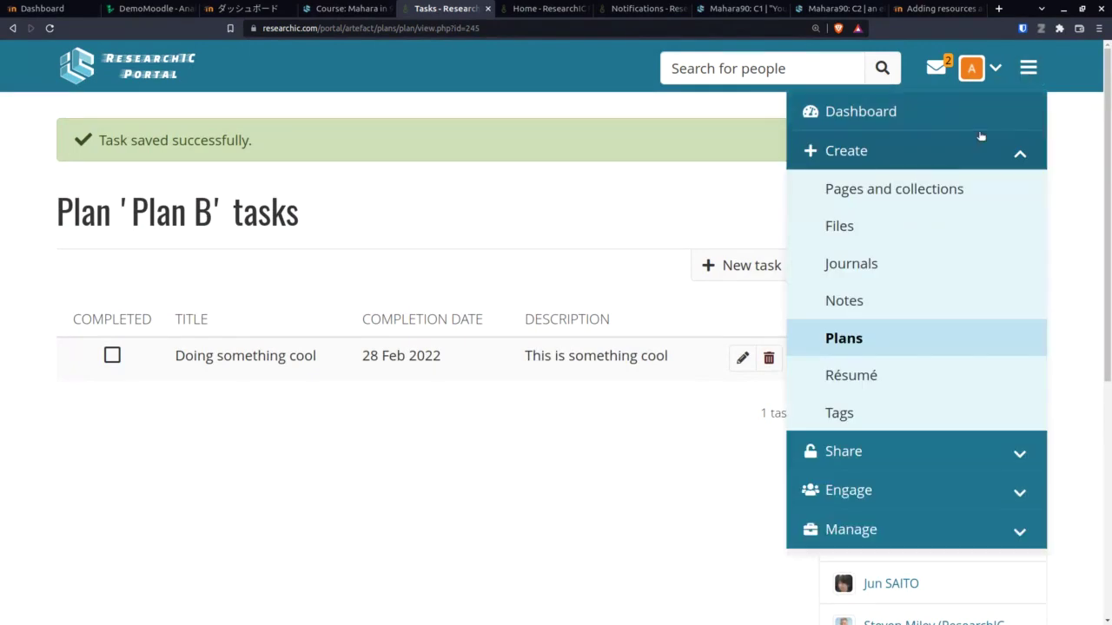
pyautogui.click(919, 189)
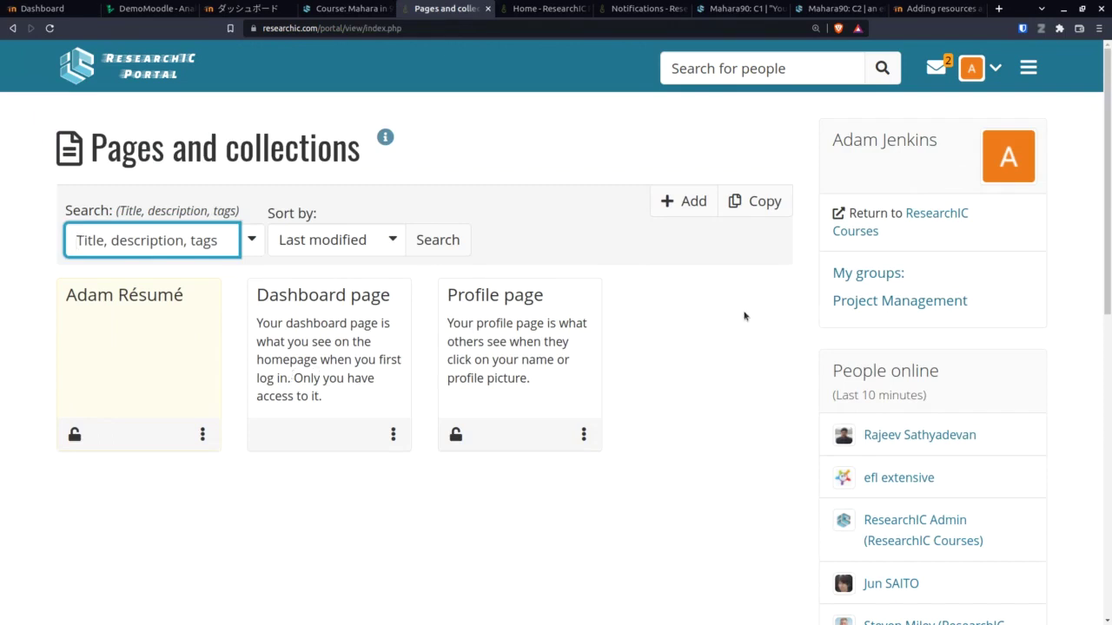
pyautogui.click(670, 201)
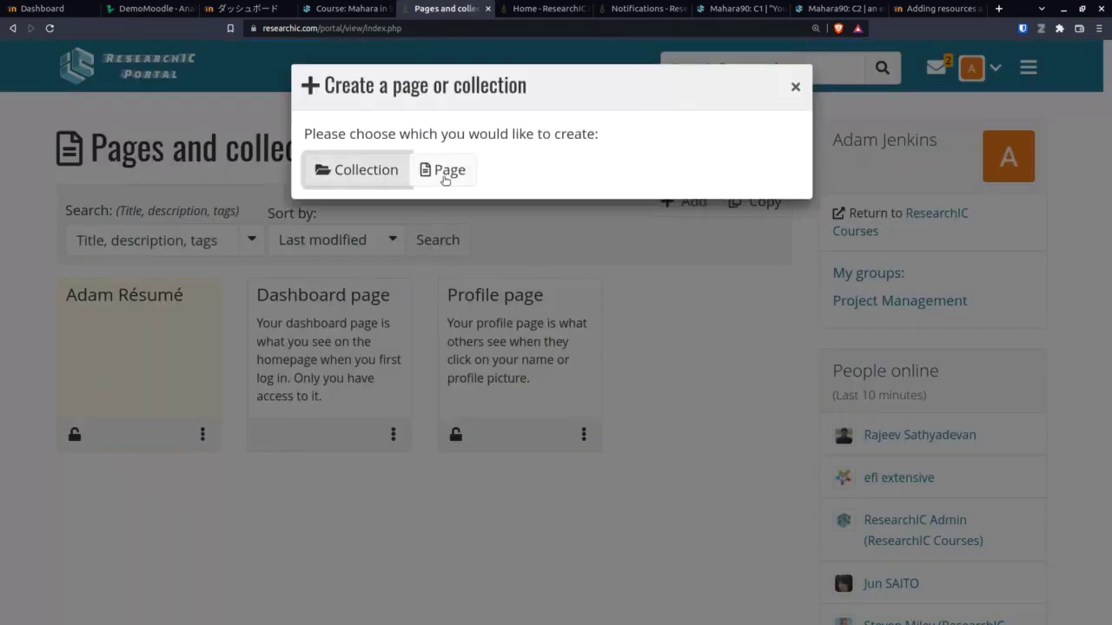
pyautogui.click(450, 174)
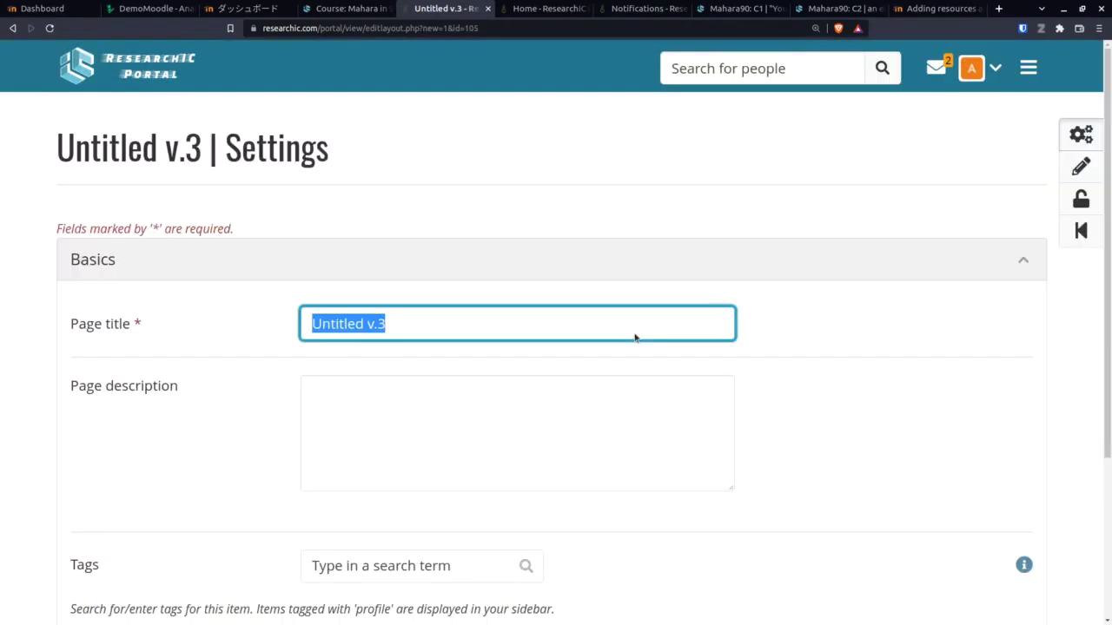
# Step: Title the new page "Plan B" and save its settings
pyautogui.click(381, 333)
pyautogui.hotkey('ctrl', 'a')
pyautogui.write('Plab')
pyautogui.press('BackSpace')
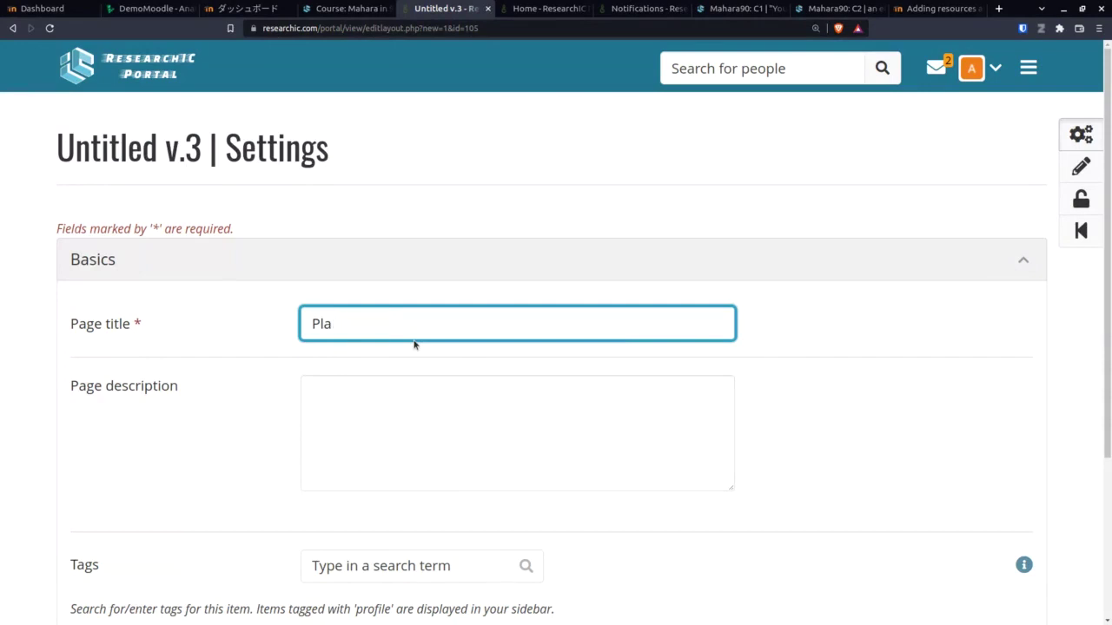
pyautogui.write('n B')
pyautogui.scroll(-1, 156, 504)
pyautogui.click(85, 504)
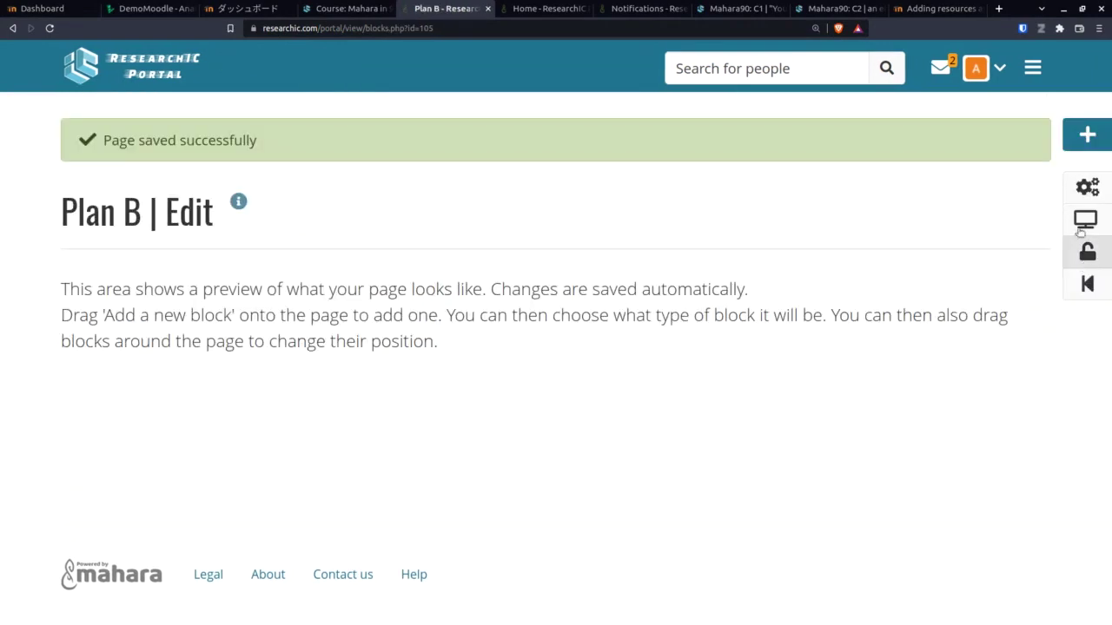
# Step: Add a new block to the Plan B page with its position set to Top
pyautogui.click(1087, 135)
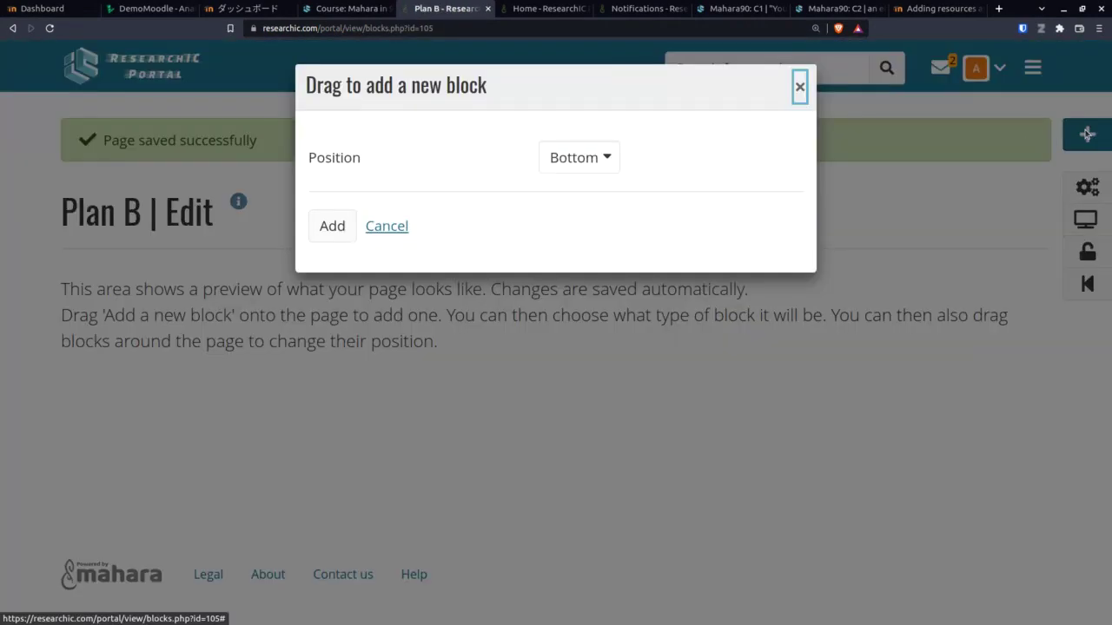
pyautogui.click(586, 161)
pyautogui.click(586, 181)
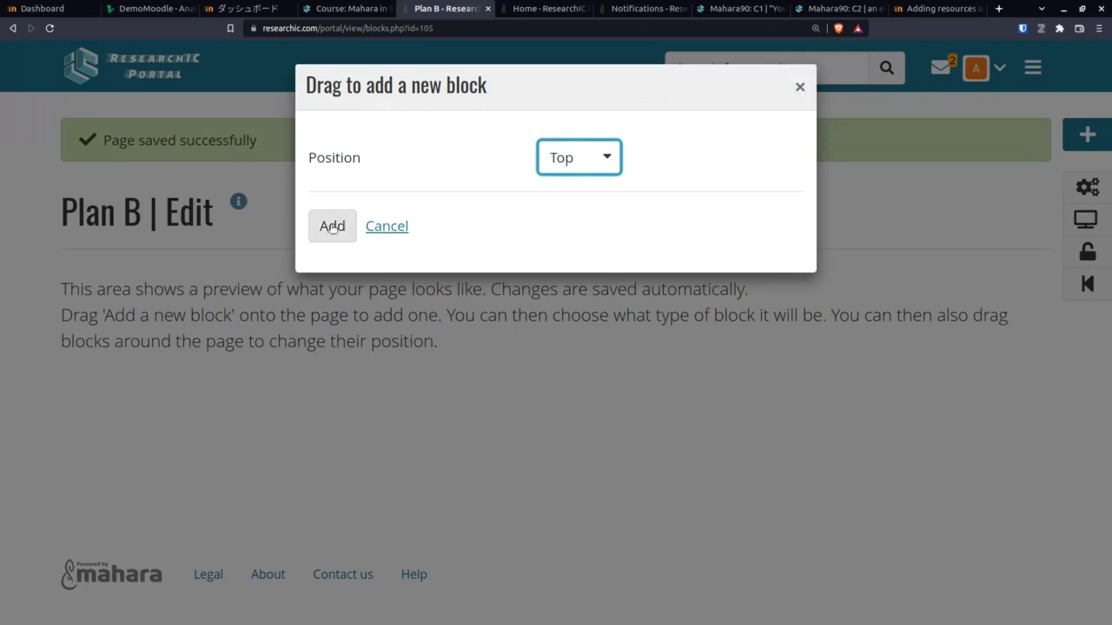
pyautogui.click(332, 226)
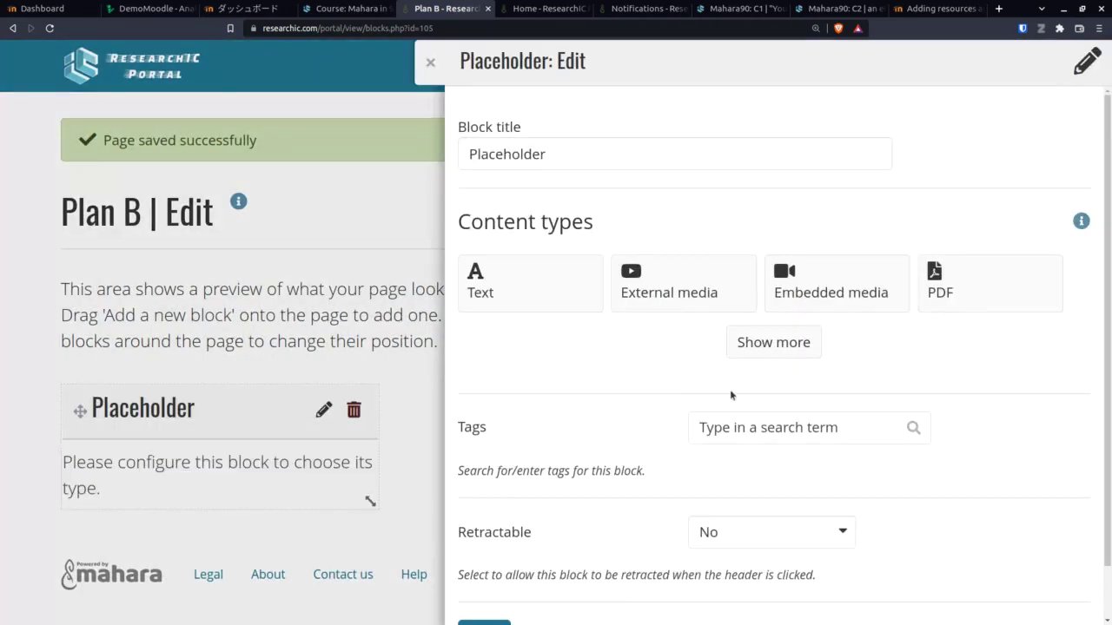
# Step: Expand the full list of content types and choose Plans for the new block
pyautogui.scroll(-1, 730, 391)
pyautogui.click(739, 286)
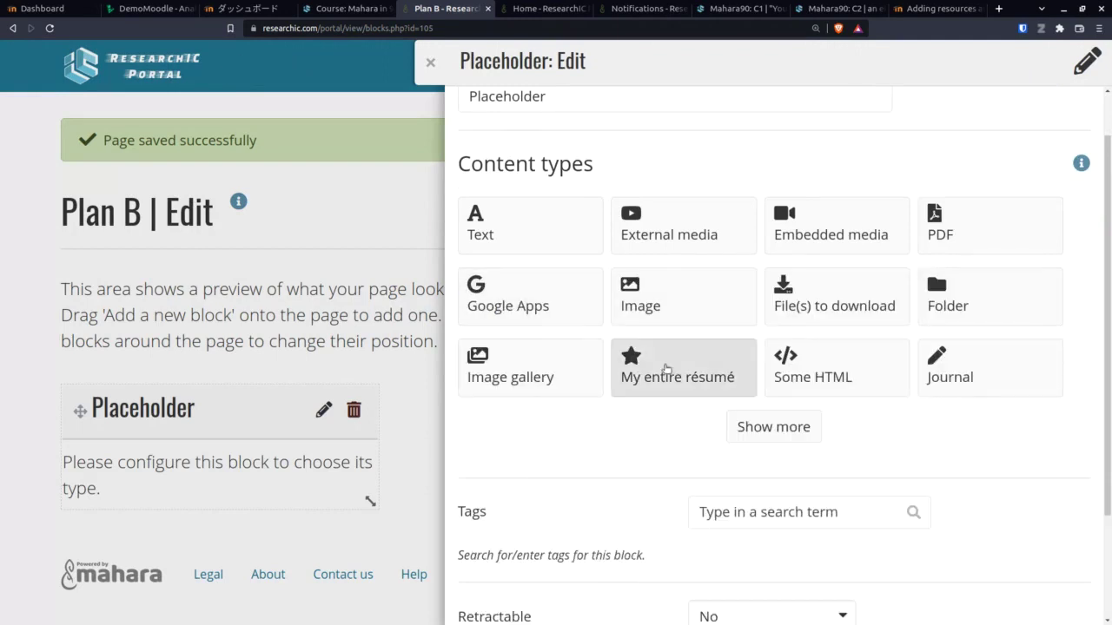
pyautogui.scroll(-2, 896, 413)
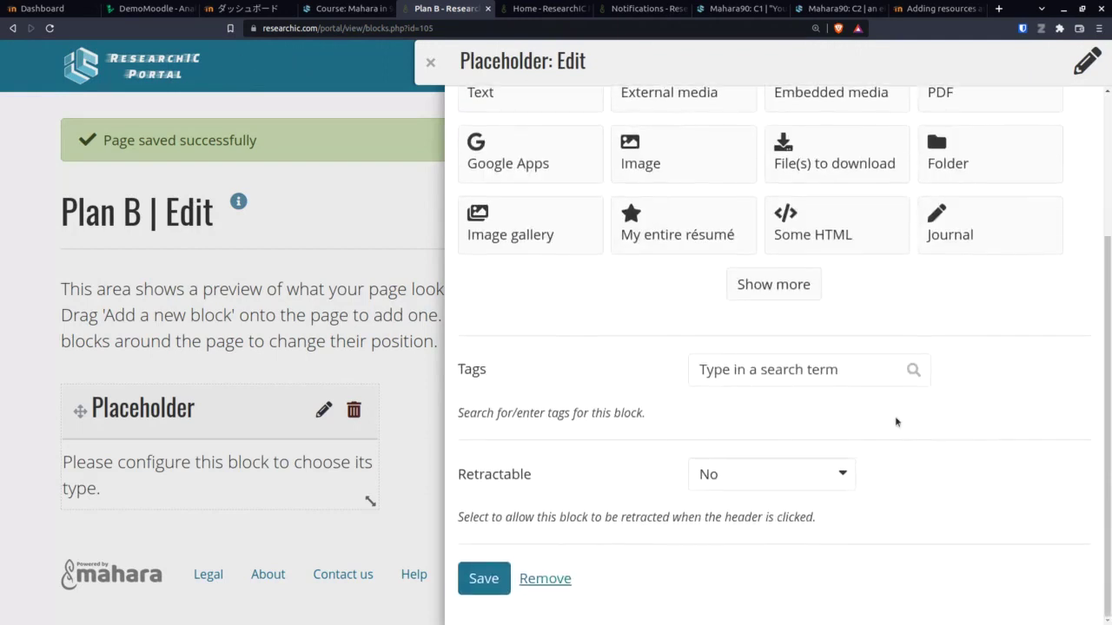
pyautogui.scroll(1, 896, 422)
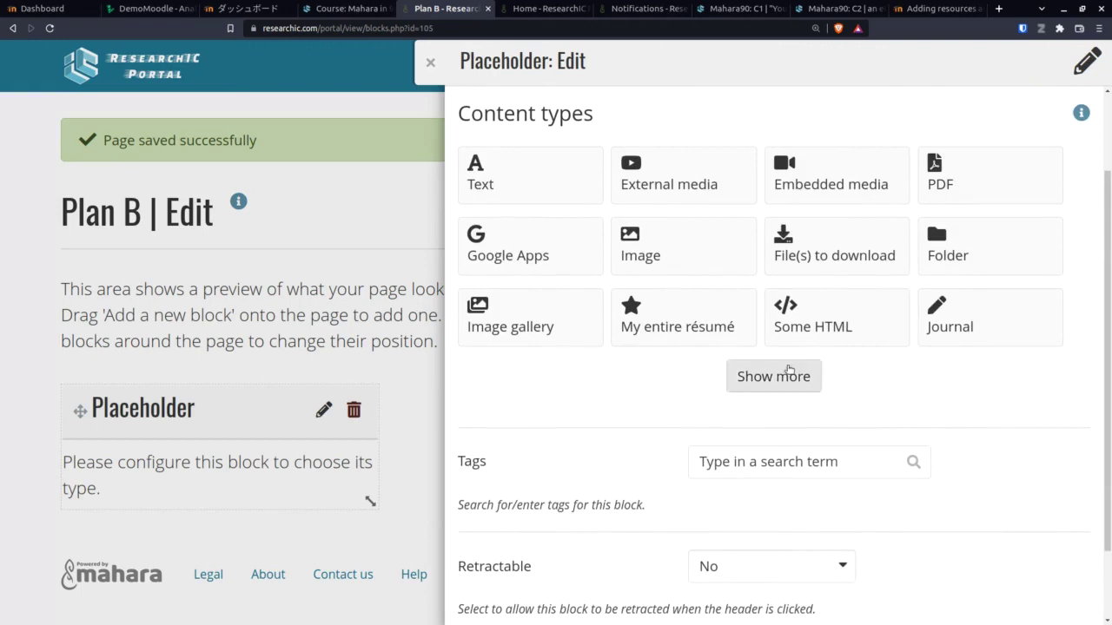
pyautogui.click(745, 376)
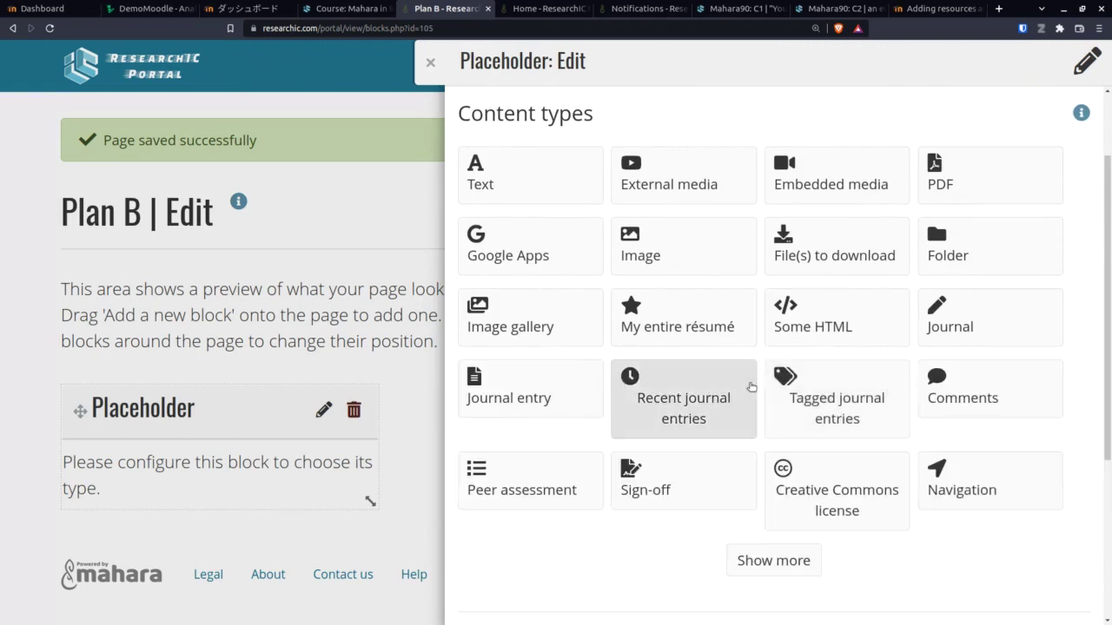
pyautogui.scroll(-1, 752, 390)
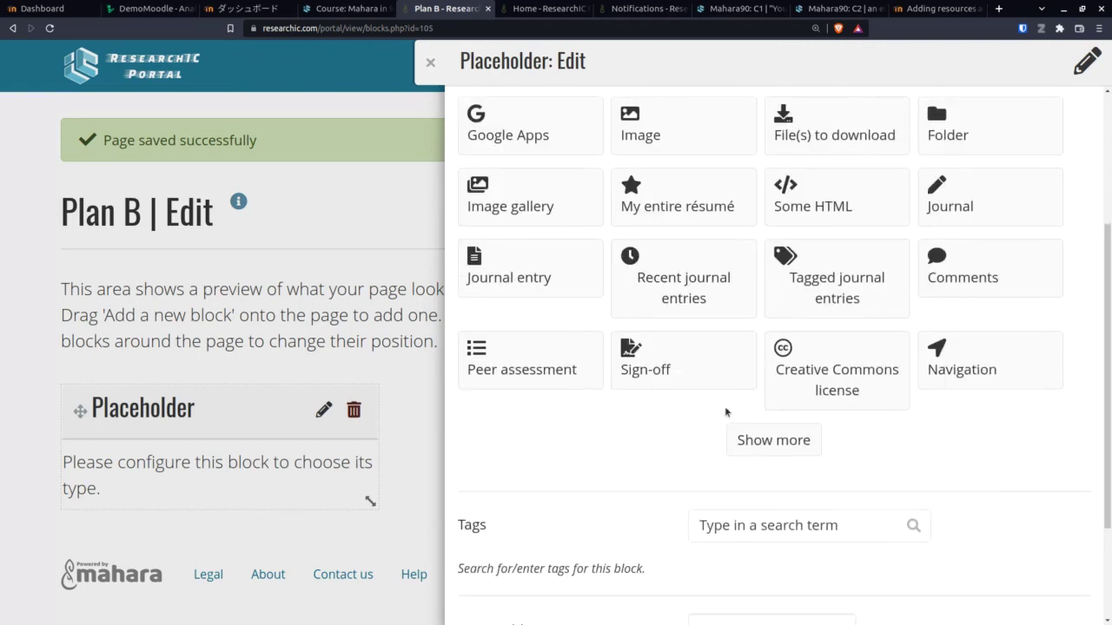
pyautogui.click(759, 449)
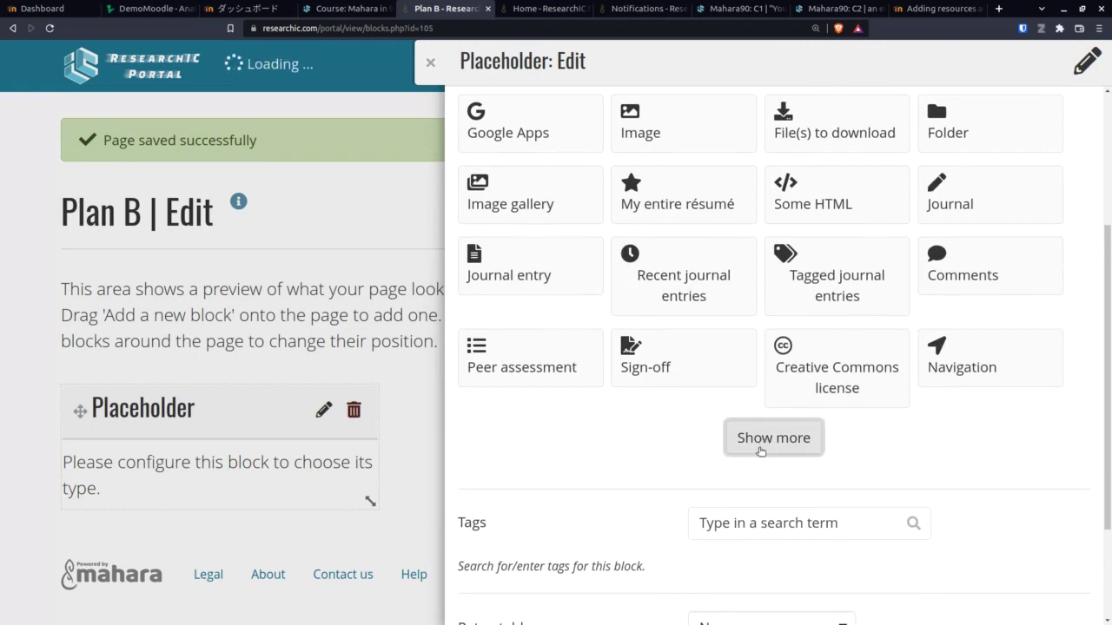
pyautogui.scroll(-1, 761, 451)
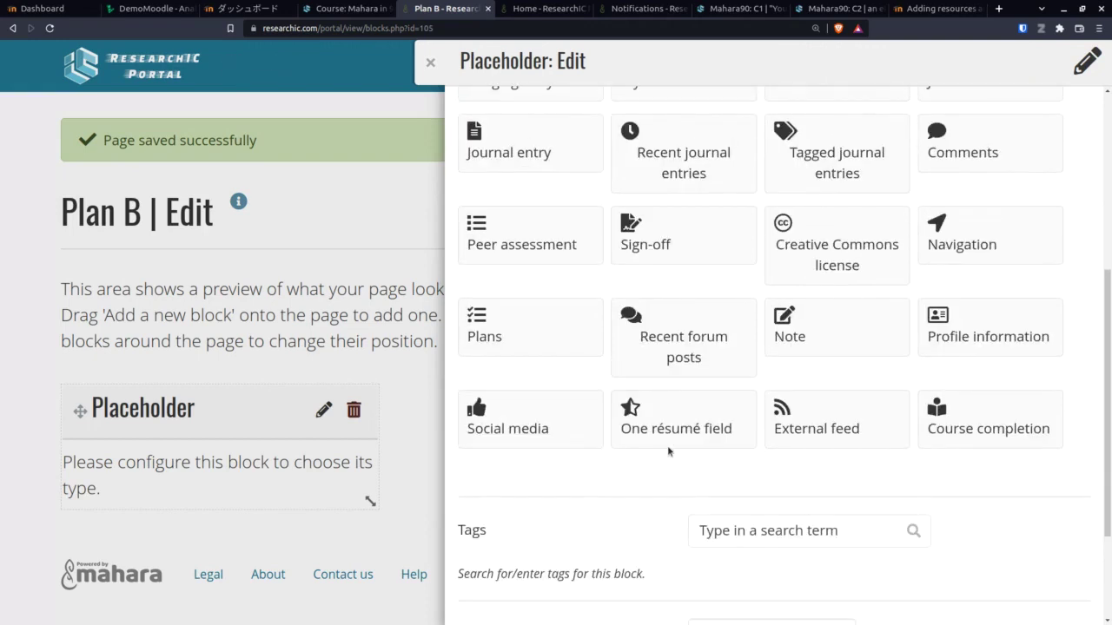
pyautogui.click(502, 349)
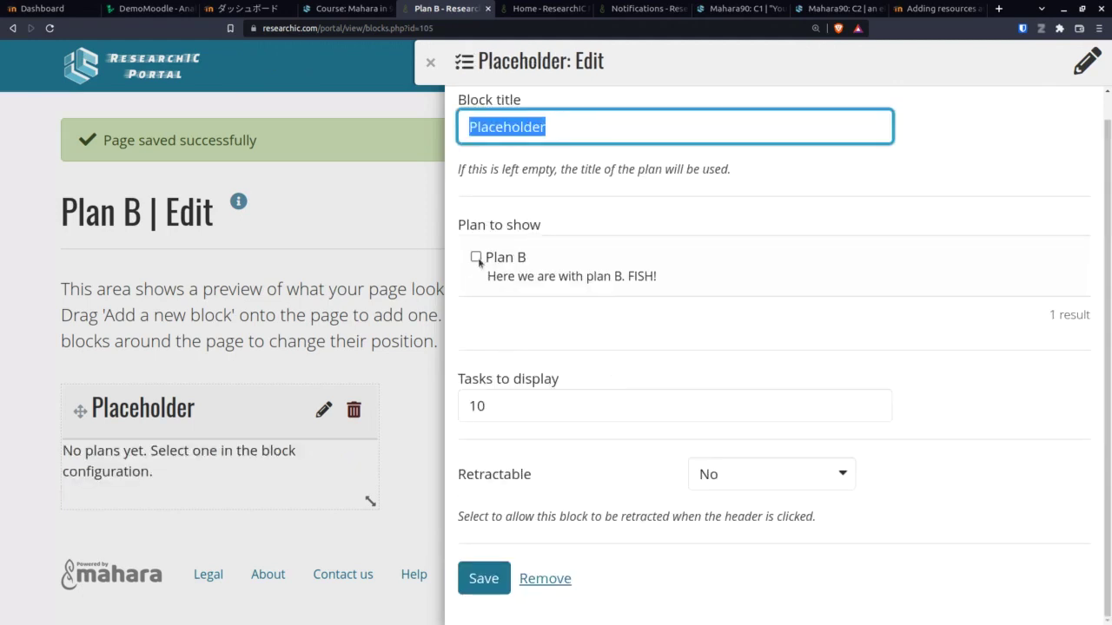
# Step: Select Plan B as the plan to show, set Retractable to Yes, and save the block
pyautogui.click(478, 260)
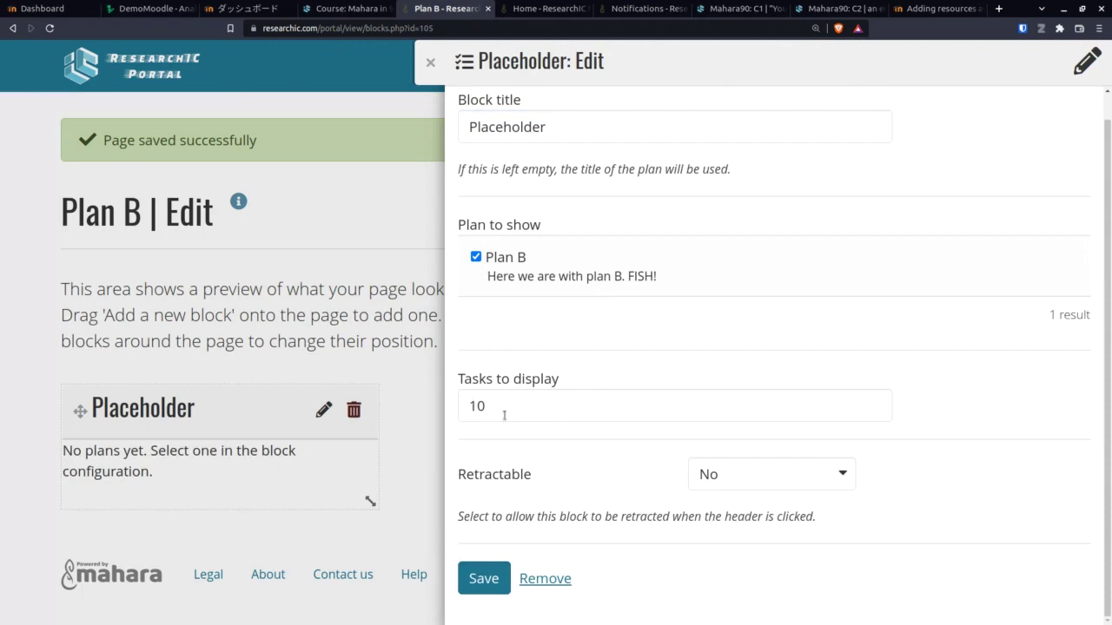
pyautogui.click(779, 489)
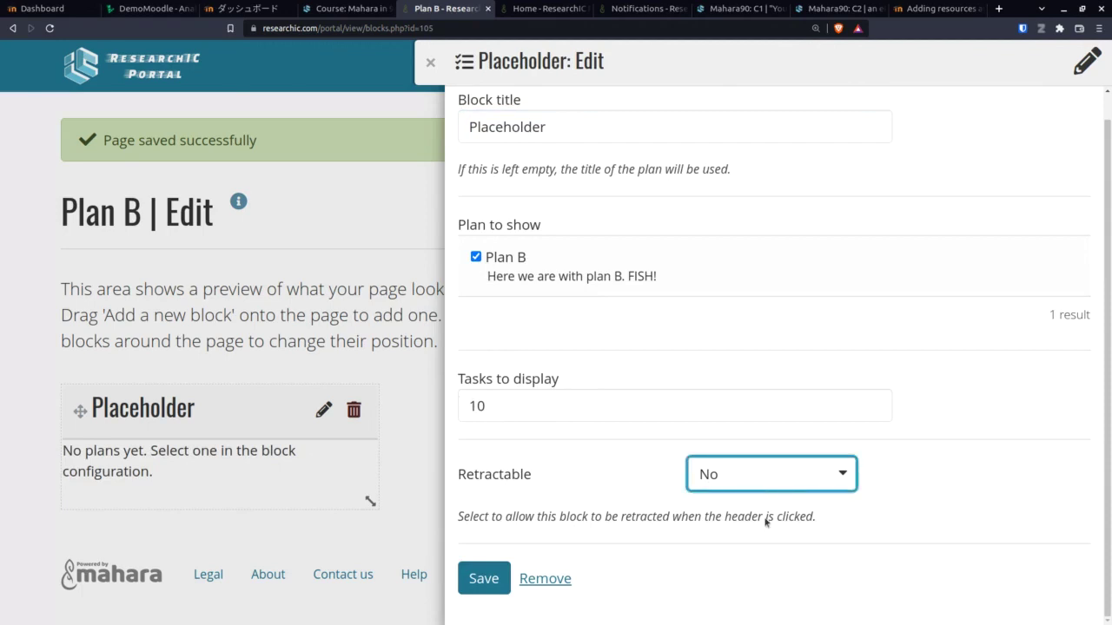
pyautogui.click(766, 518)
pyautogui.click(624, 496)
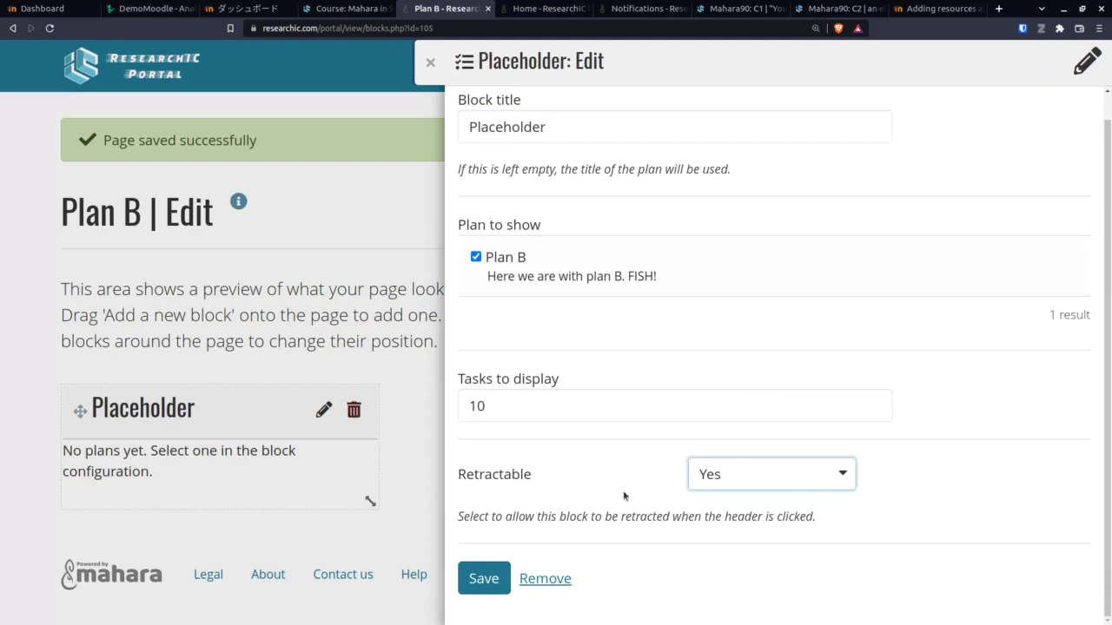
pyautogui.click(483, 577)
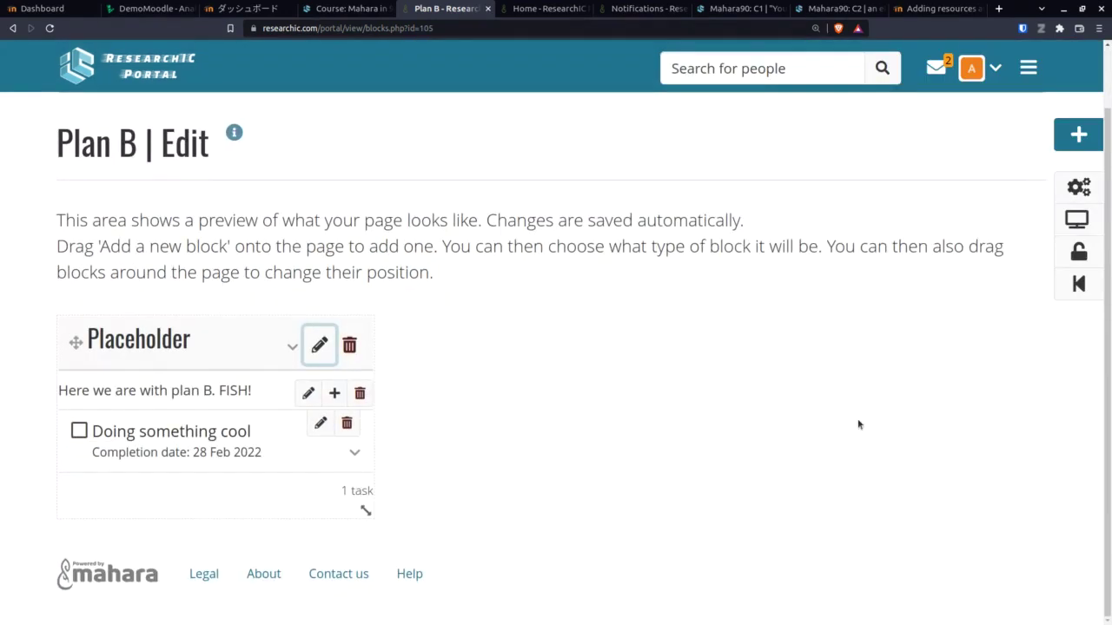
# Step: Open the access settings of the Plan B page
pyautogui.click(1079, 254)
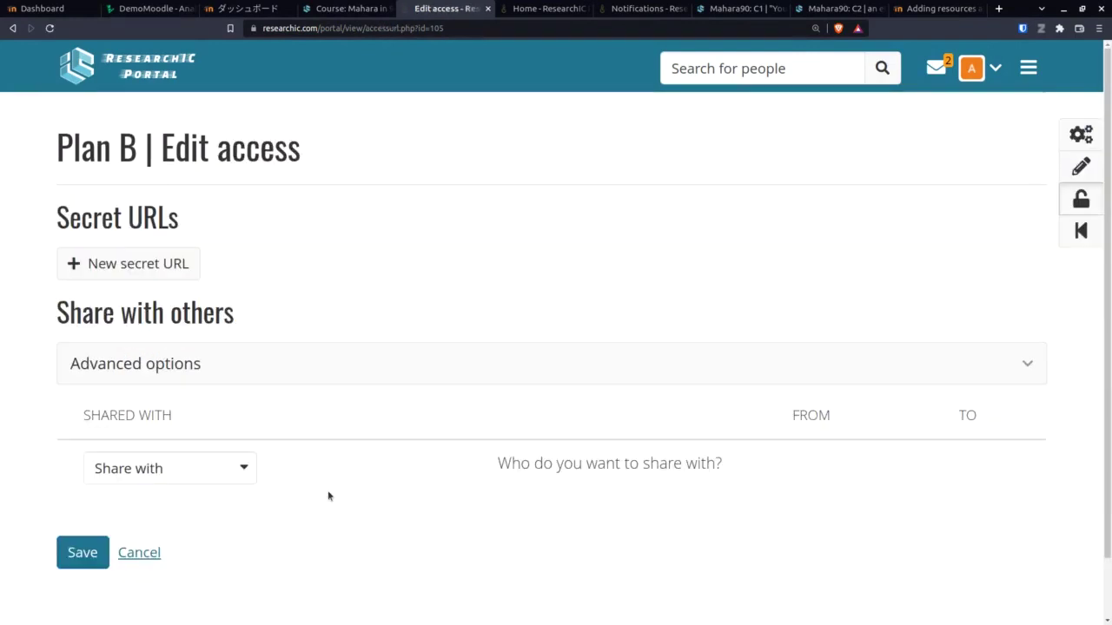
pyautogui.click(214, 480)
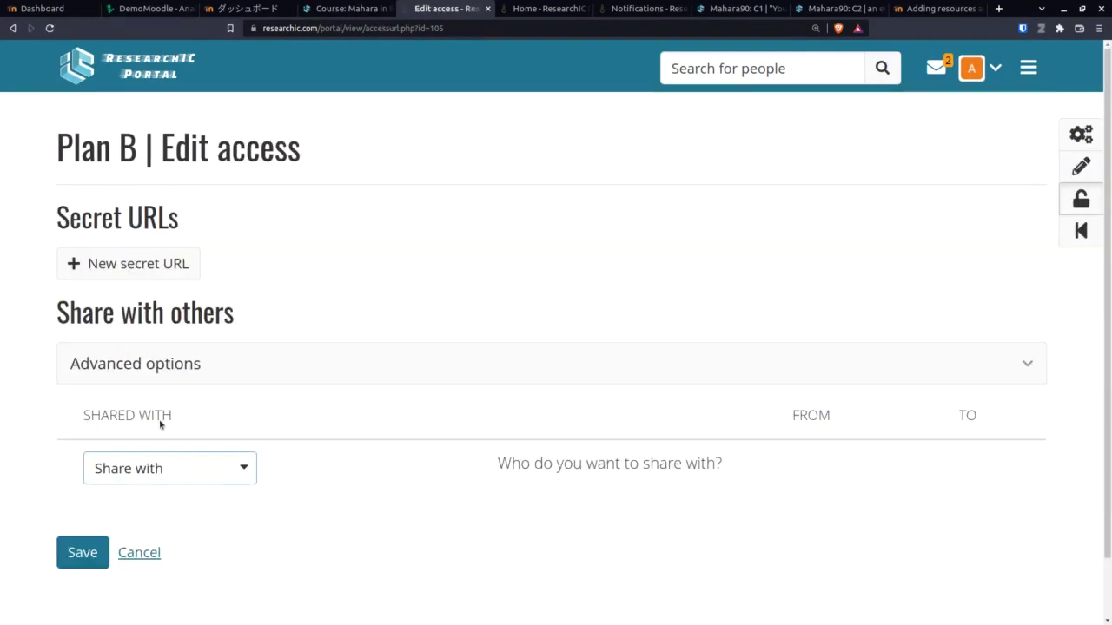
pyautogui.click(182, 329)
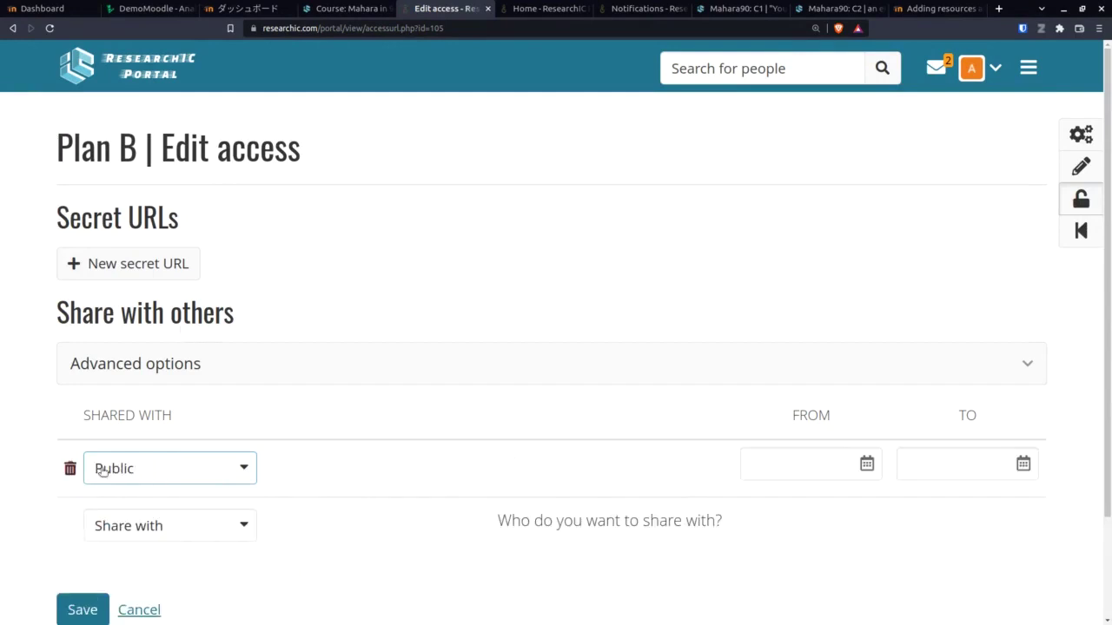
pyautogui.click(71, 469)
# Step: Generate a new secret URL for the Plan B page, leaving the unsaved sharing changes behind
pyautogui.click(143, 266)
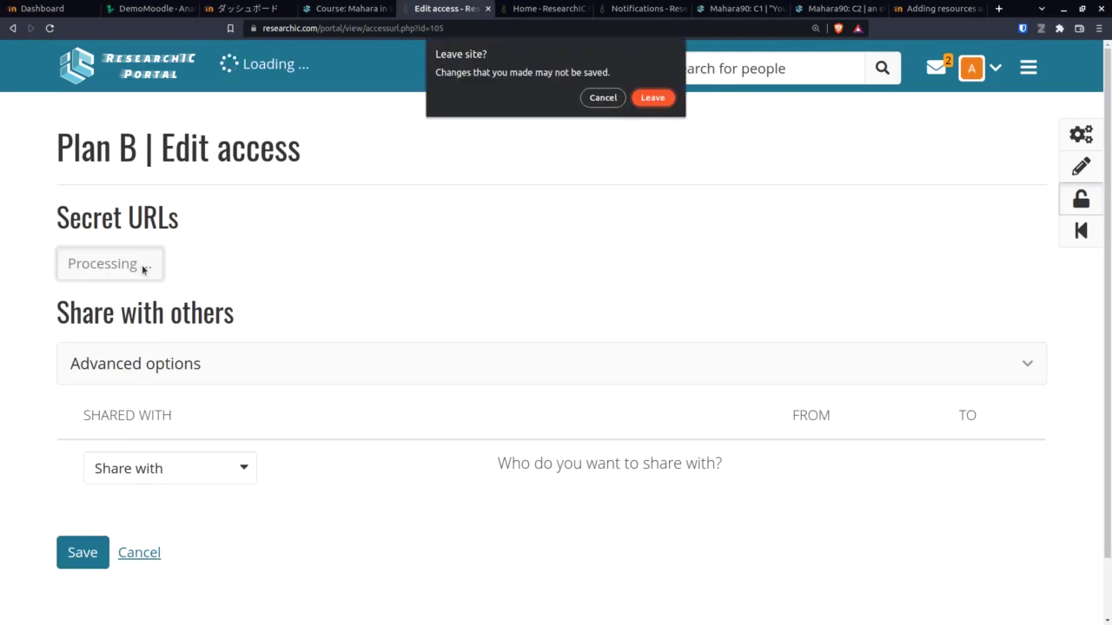
pyautogui.click(651, 98)
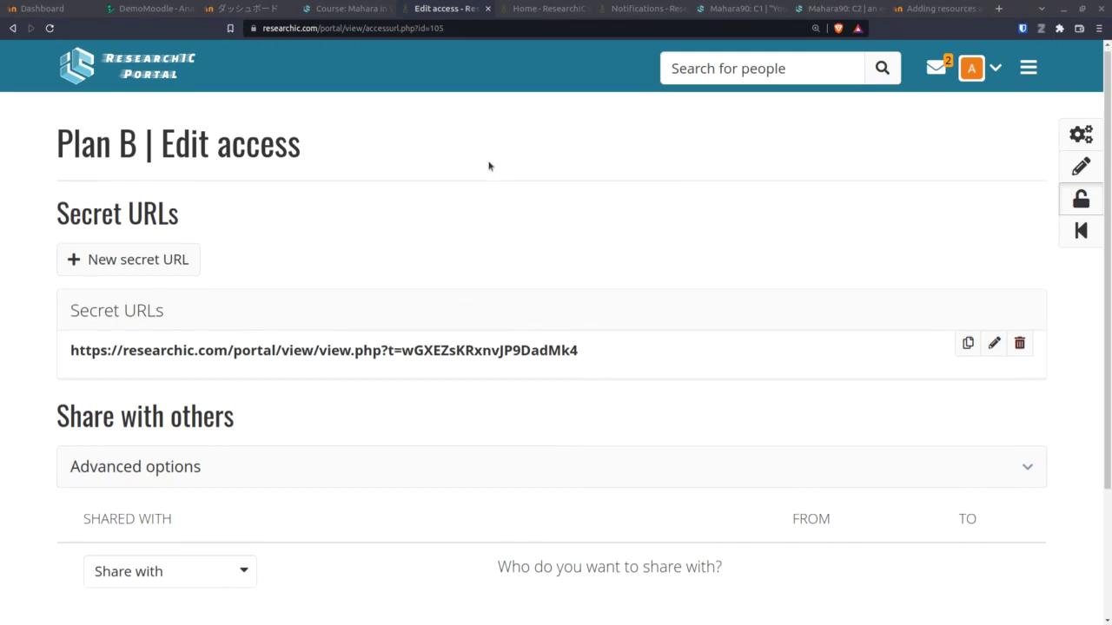
pyautogui.scroll(-1, 483, 173)
pyautogui.scroll(1, 478, 182)
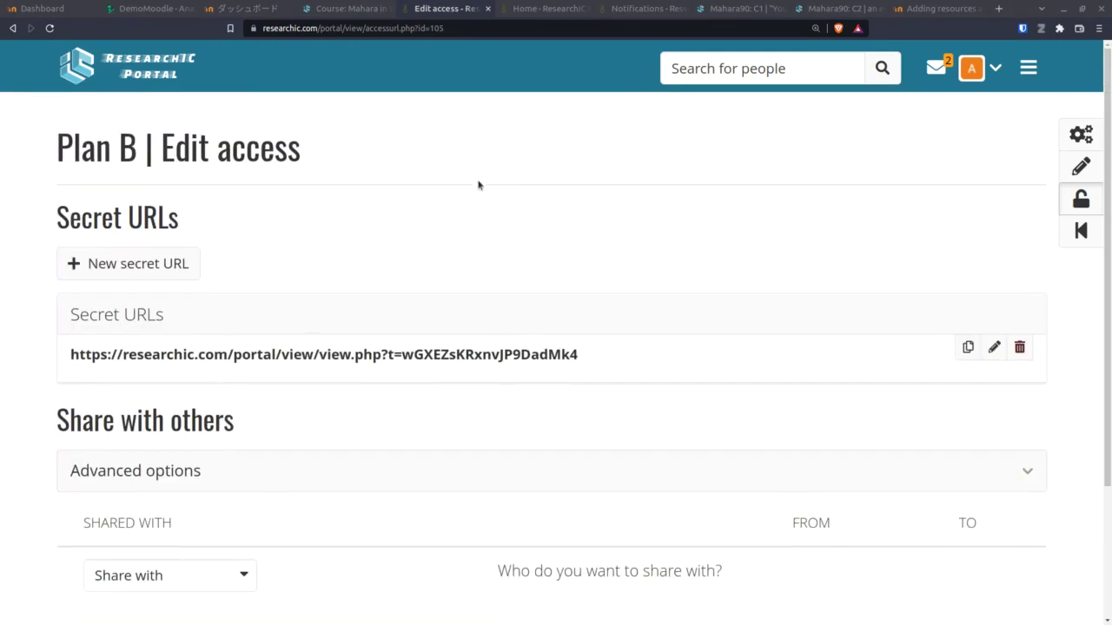
# Step: Return to the portal's home dashboard
pyautogui.click(152, 72)
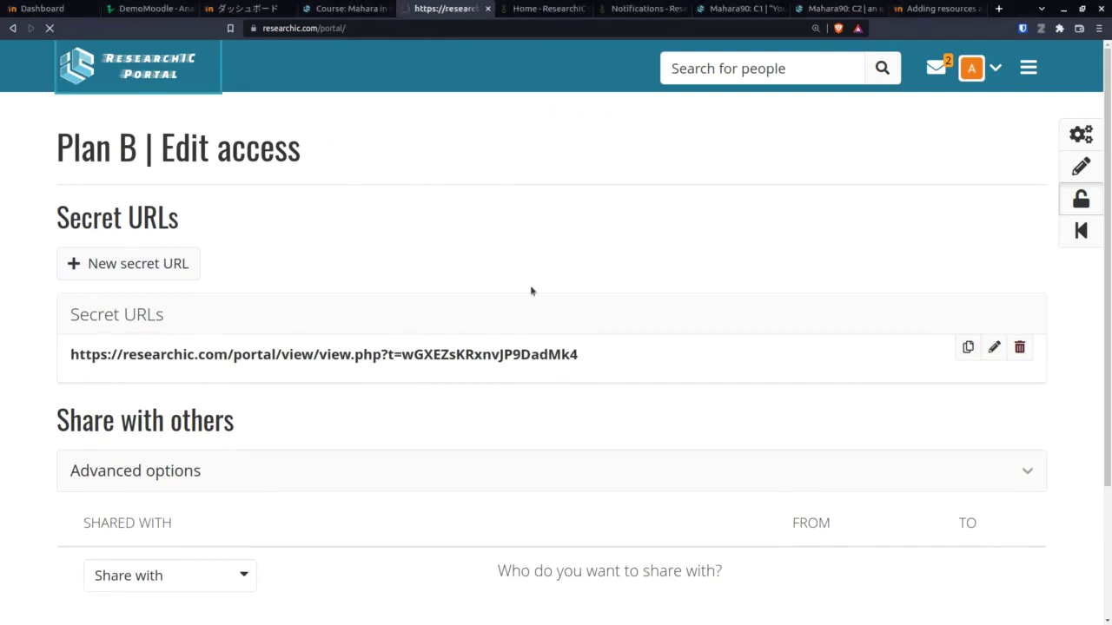
pyautogui.scroll(-2, 503, 242)
pyautogui.scroll(2, 504, 240)
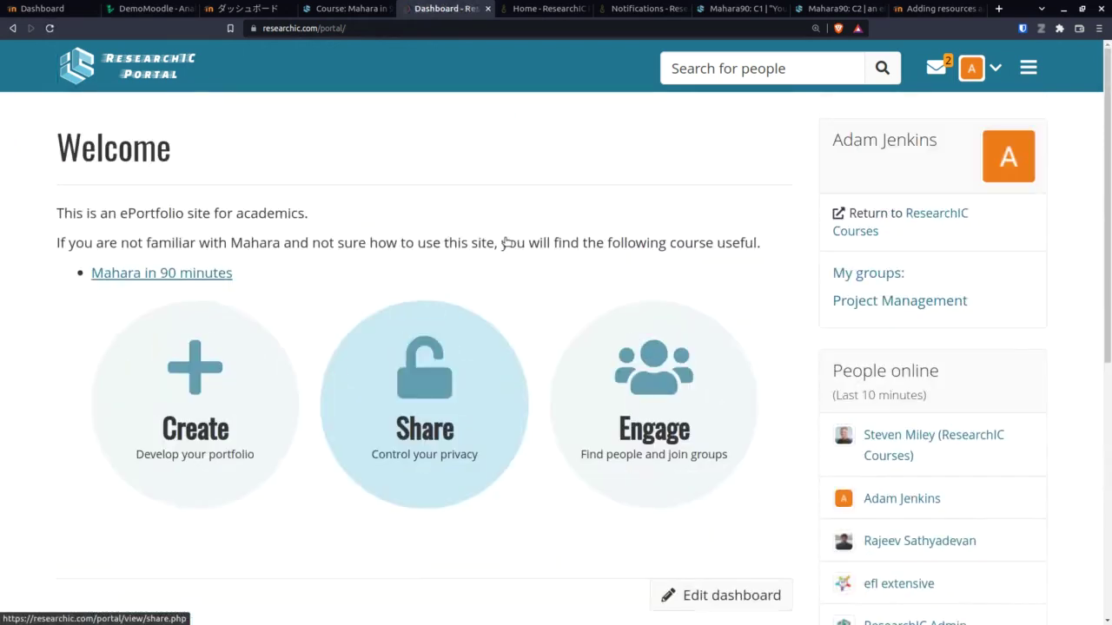